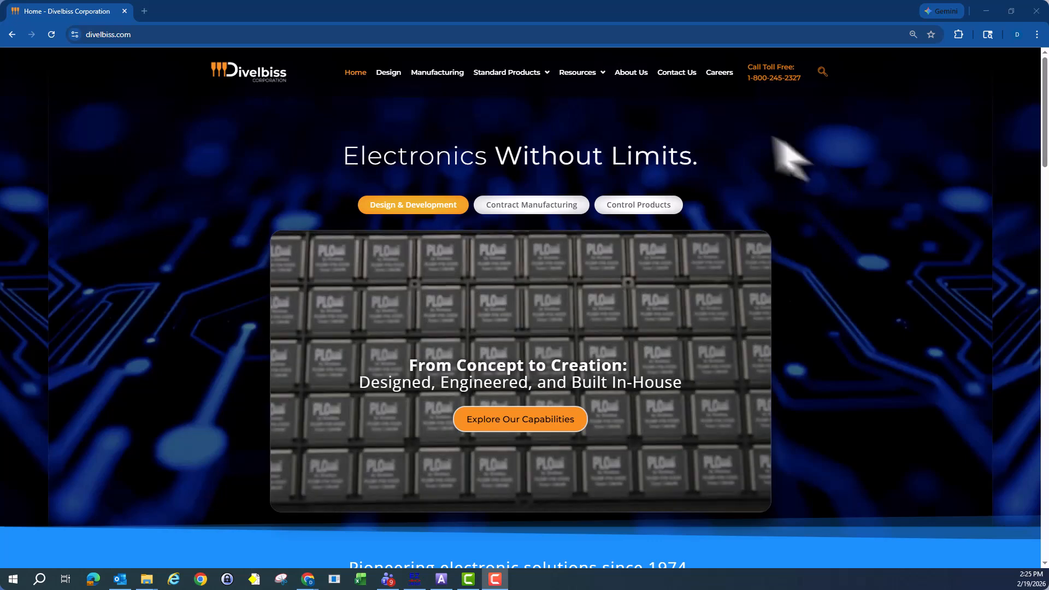
- Open the EZ Ladder (Activations and Downloads) page and download the P-Series license file for activation
{"action": "mouse_move", "coordinate": [507, 73]}
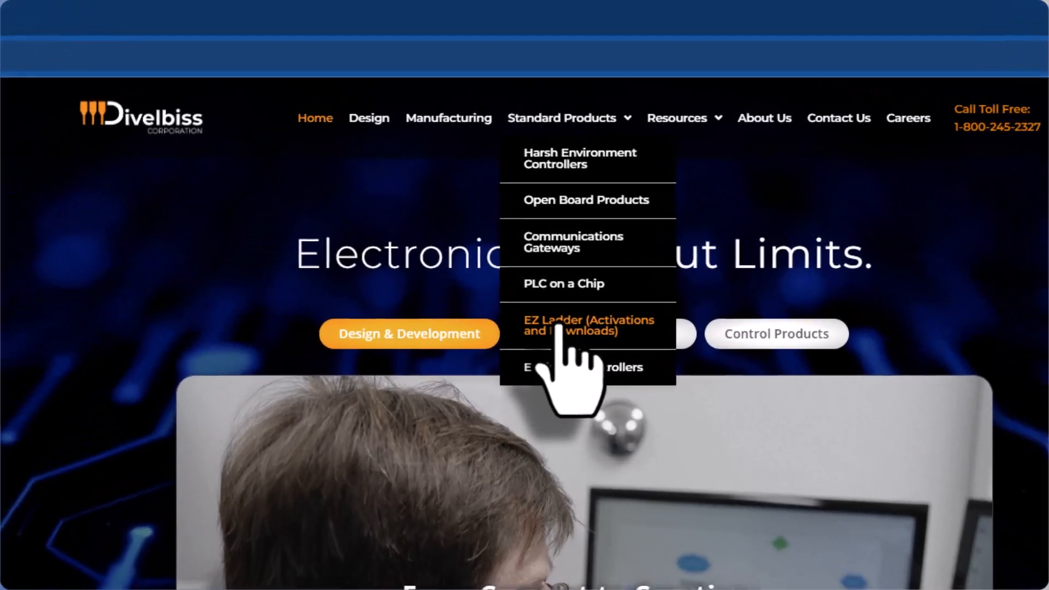
{"action": "left_click", "coordinate": [505, 202]}
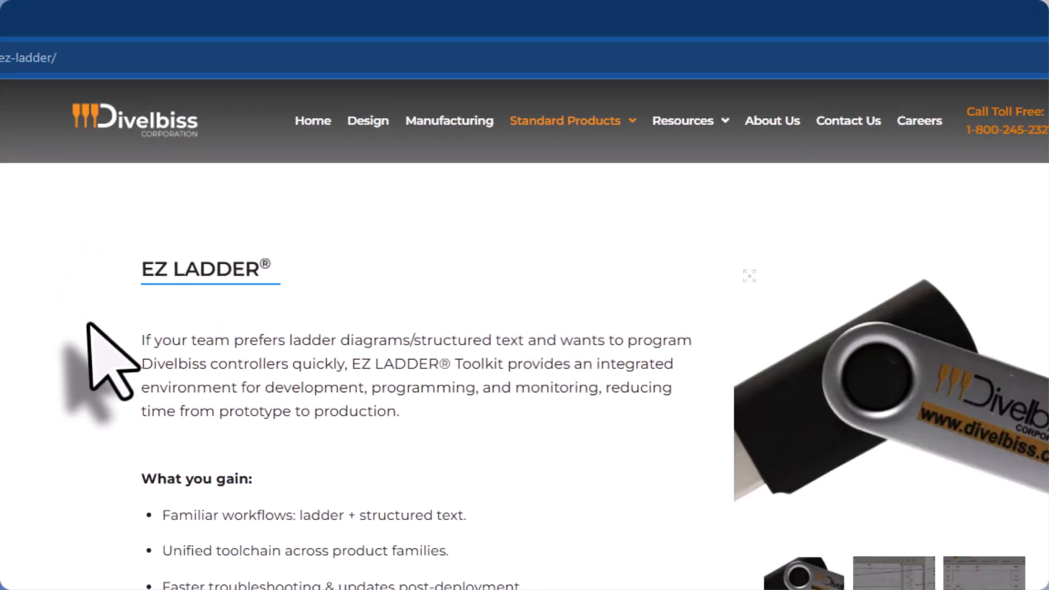
{"action": "scroll", "coordinate": [105, 340], "scroll_direction": "down", "scroll_amount": 10}
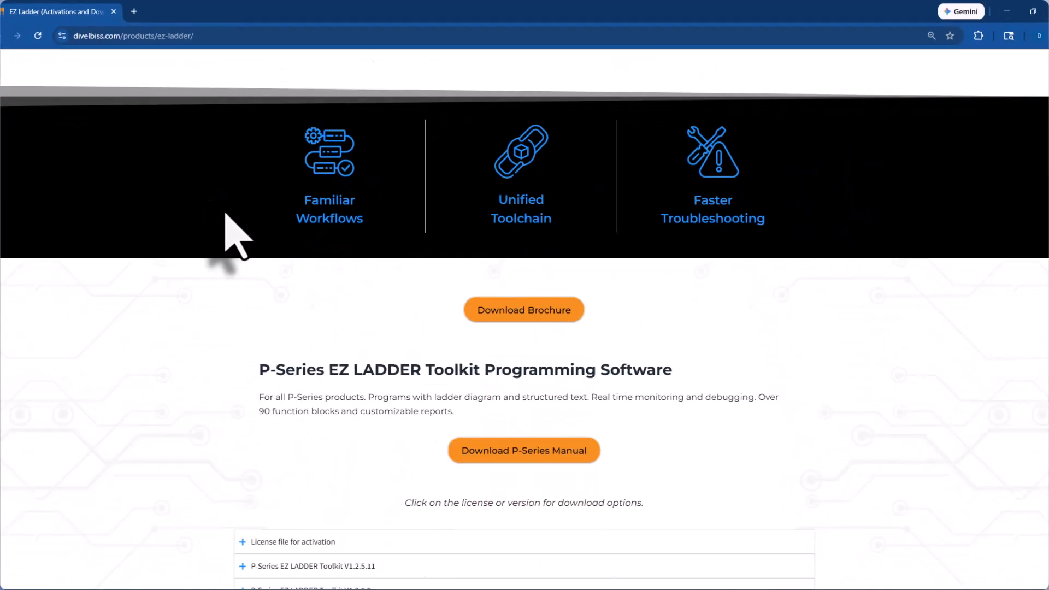
{"action": "scroll", "coordinate": [241, 227], "scroll_direction": "down", "scroll_amount": 3}
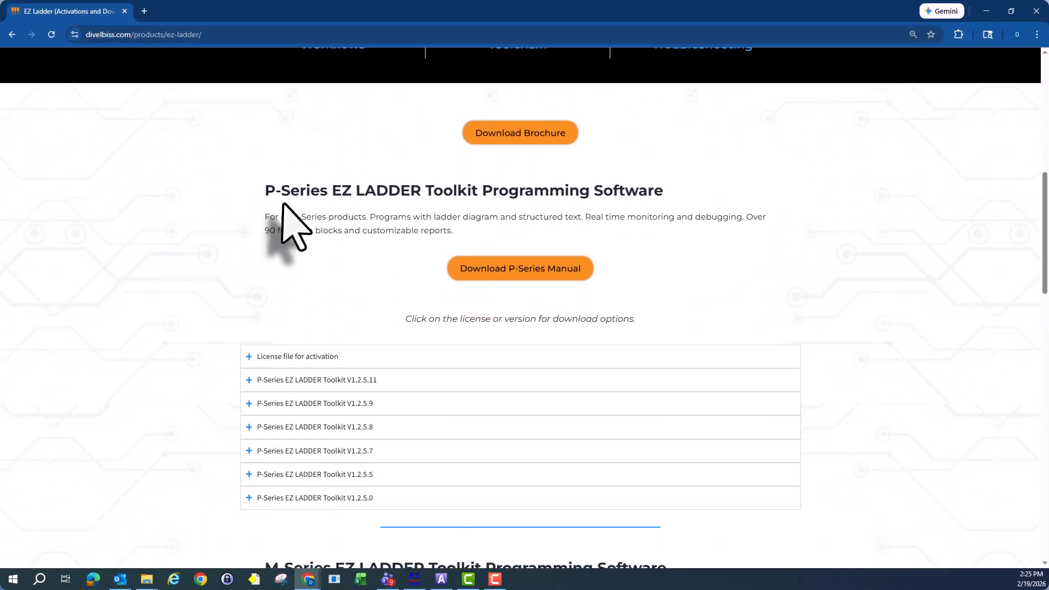
{"action": "scroll", "coordinate": [215, 234], "scroll_direction": "down", "scroll_amount": 4}
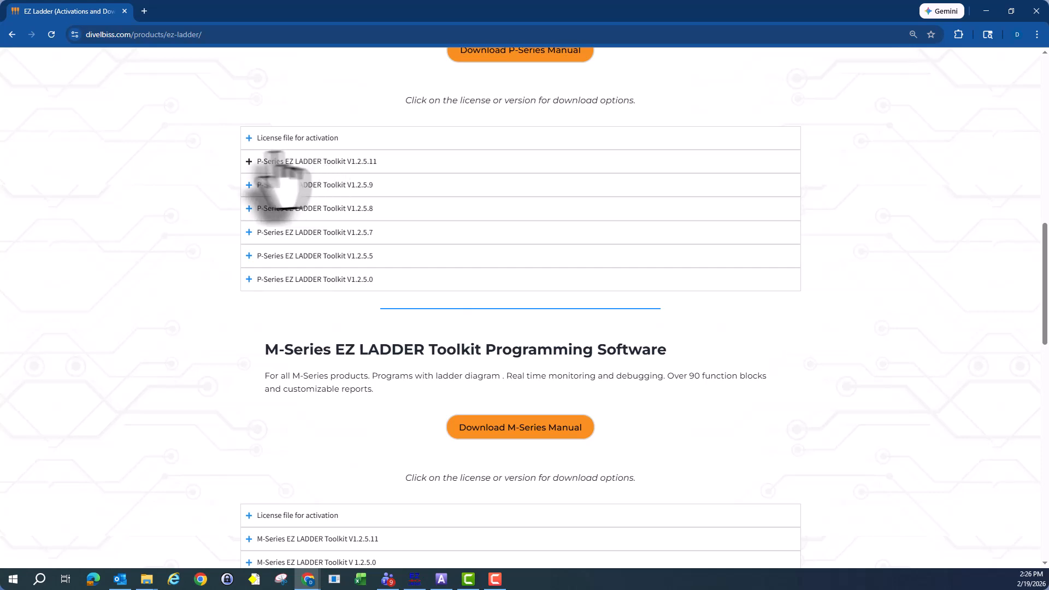
{"action": "scroll", "coordinate": [169, 383], "scroll_direction": "down", "scroll_amount": 2}
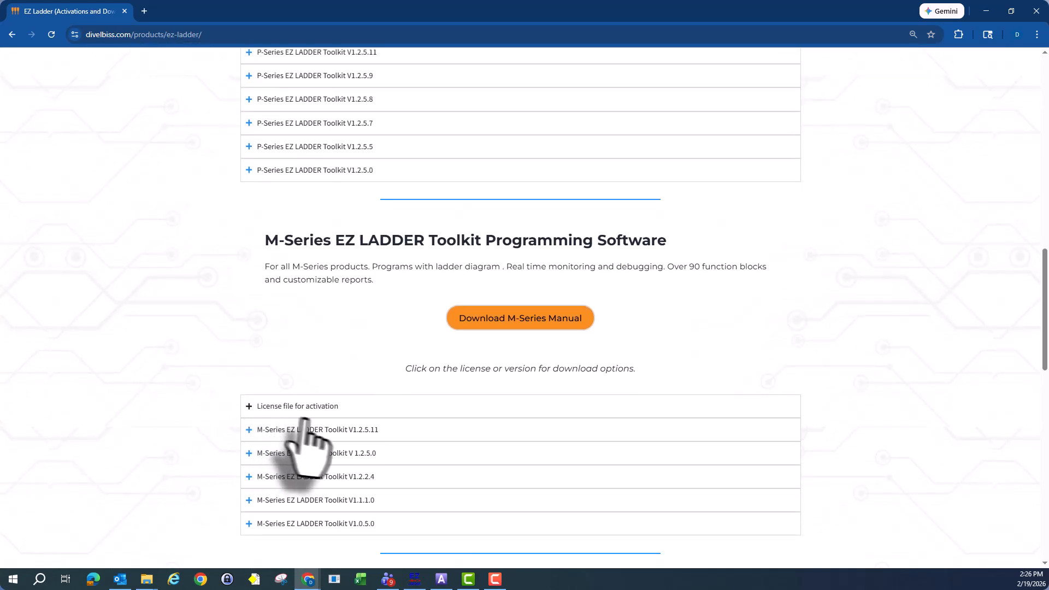
{"action": "scroll", "coordinate": [192, 352], "scroll_direction": "up", "scroll_amount": 4}
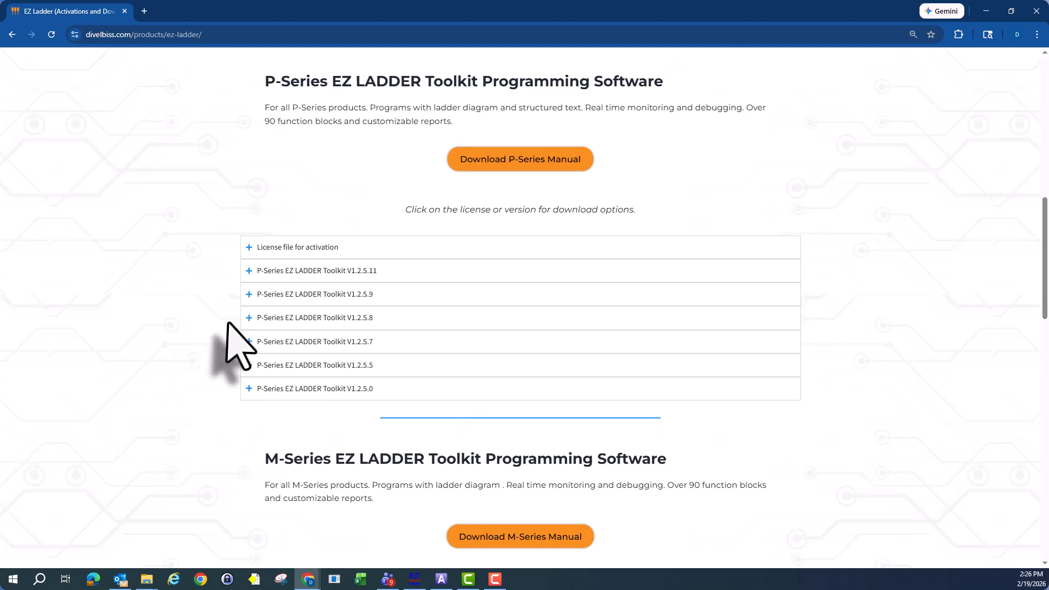
{"action": "left_click", "coordinate": [248, 247]}
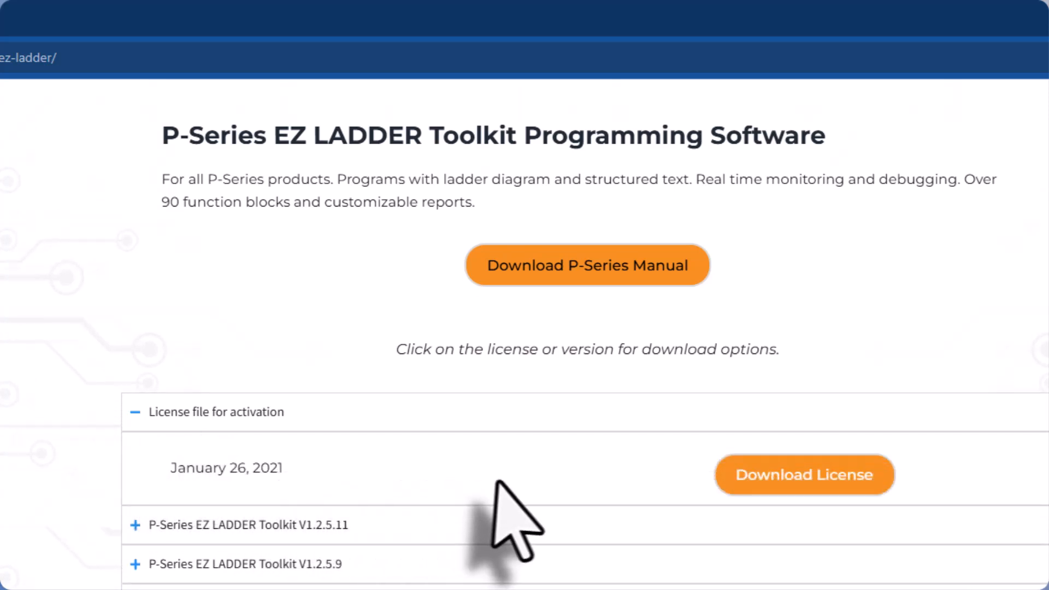
{"action": "left_click", "coordinate": [791, 474]}
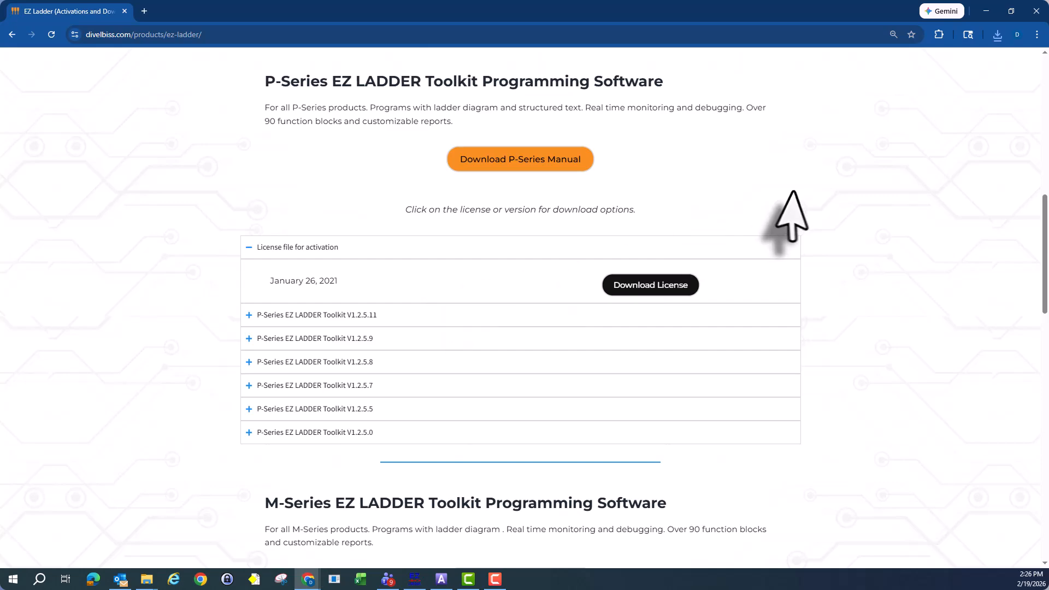
- Minimize the browser and extract license.xml.zip directly into the Downloads folder with 7-Zip
{"action": "left_click", "coordinate": [986, 11]}
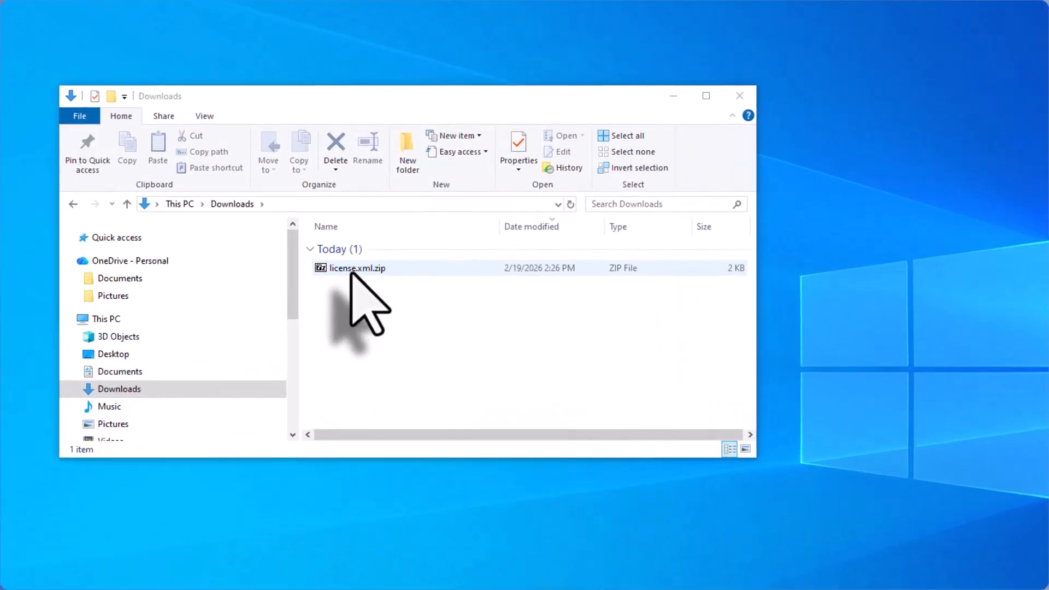
{"action": "right_click", "coordinate": [317, 233]}
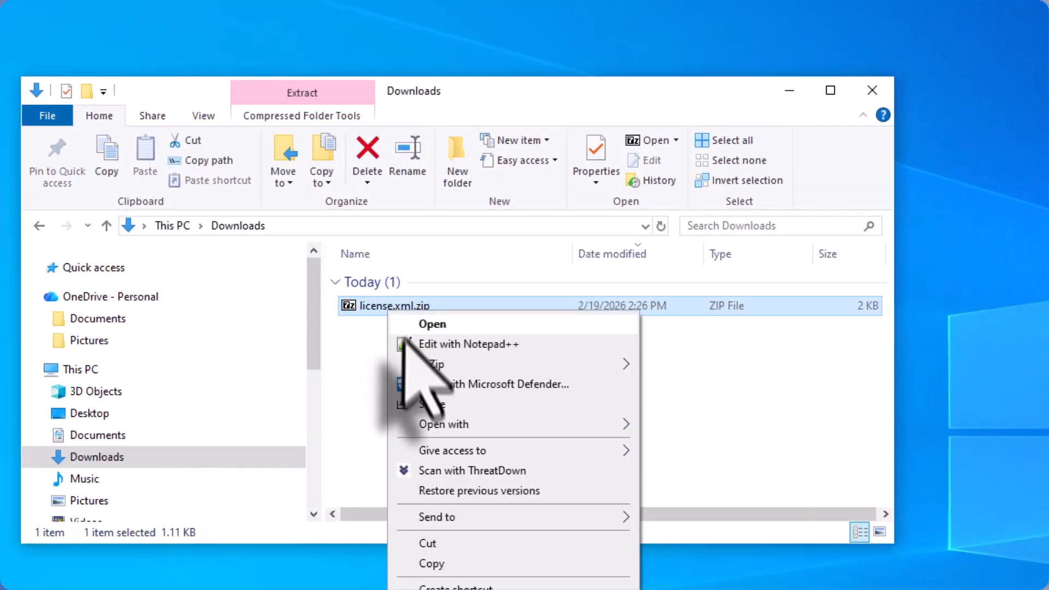
{"action": "mouse_move", "coordinate": [407, 364]}
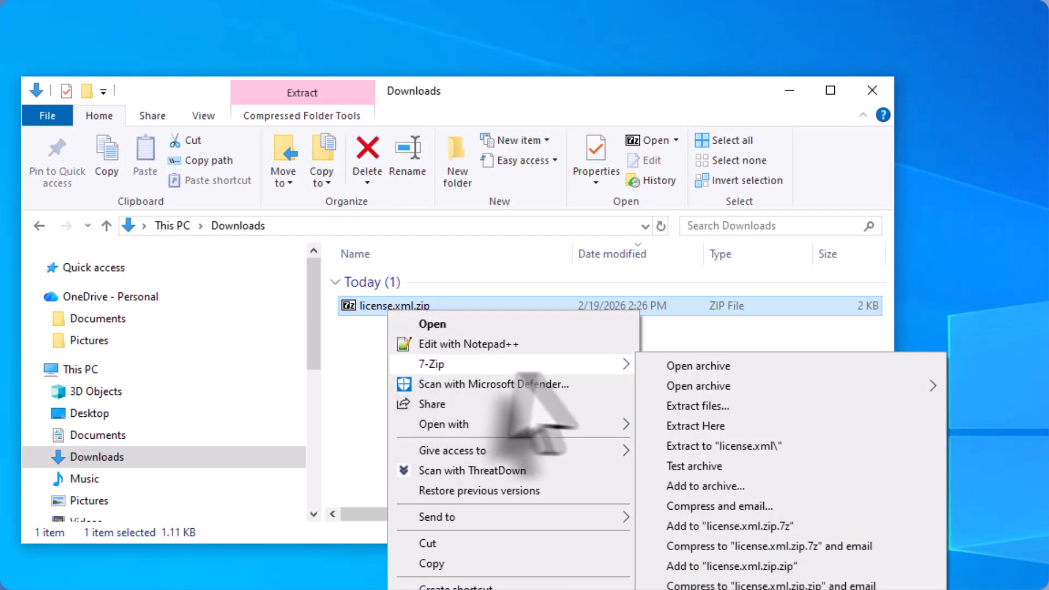
{"action": "left_click", "coordinate": [710, 426]}
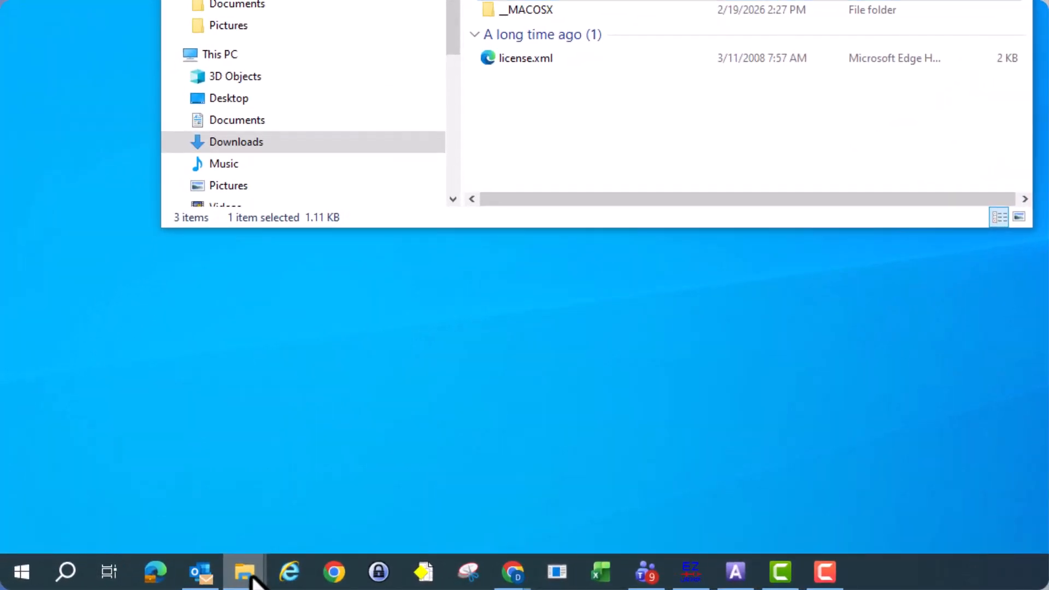
- Open a second File Explorer window and look through the folders on Local Disk (C:) for ProgramData
{"action": "right_click", "coordinate": [251, 578]}
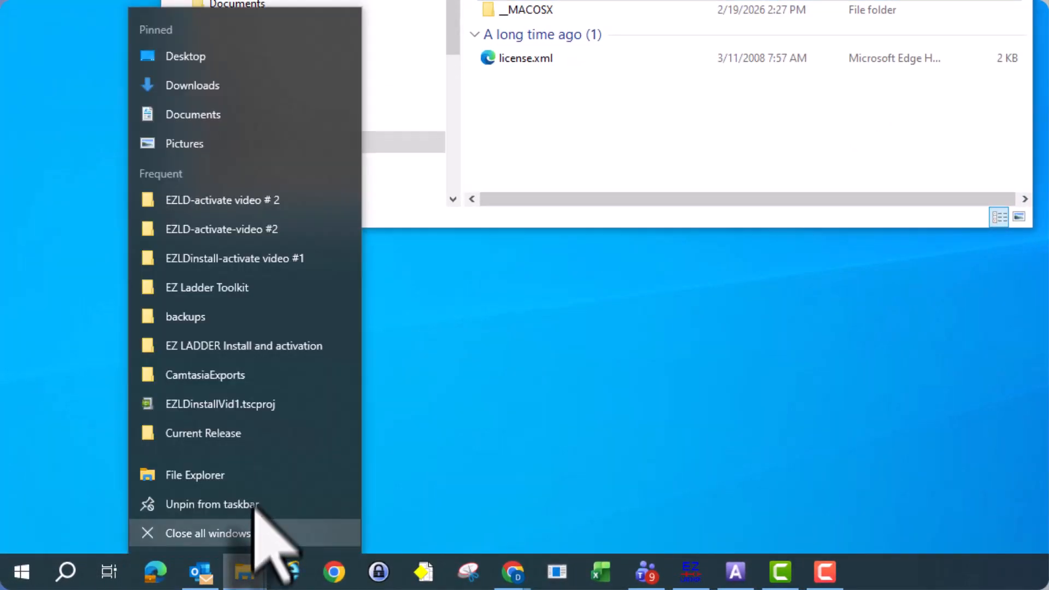
{"action": "left_click", "coordinate": [257, 479]}
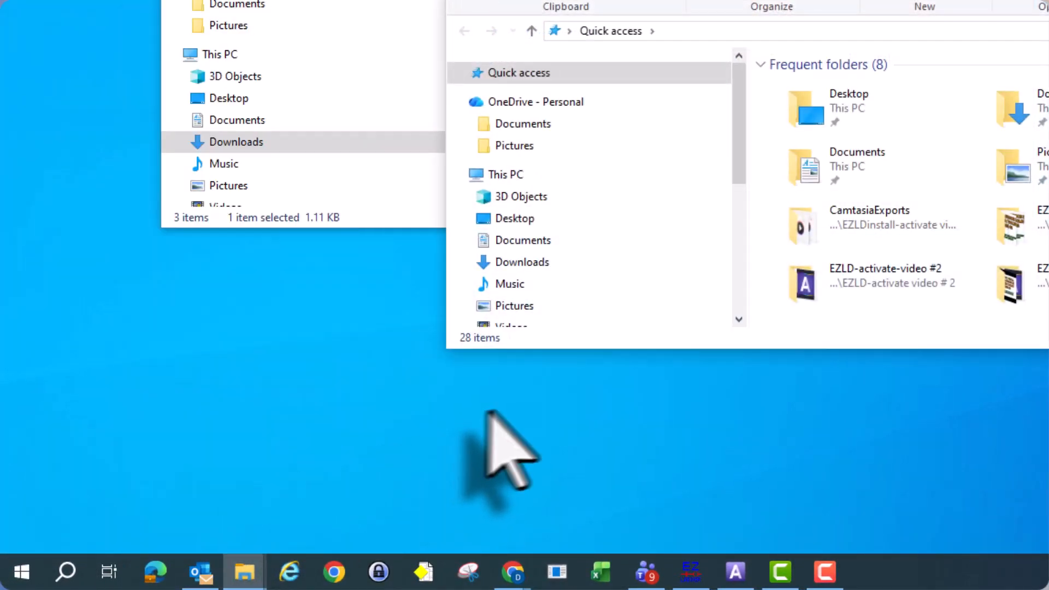
{"action": "left_click_drag", "start_coordinate": [737, 141], "coordinate": [733, 205]}
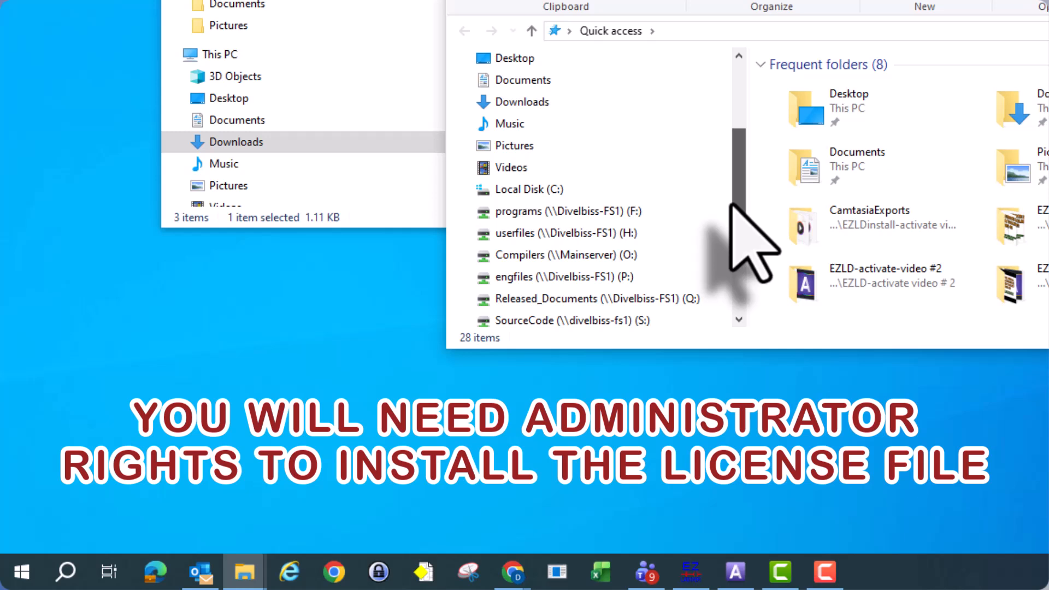
{"action": "left_click", "coordinate": [463, 190]}
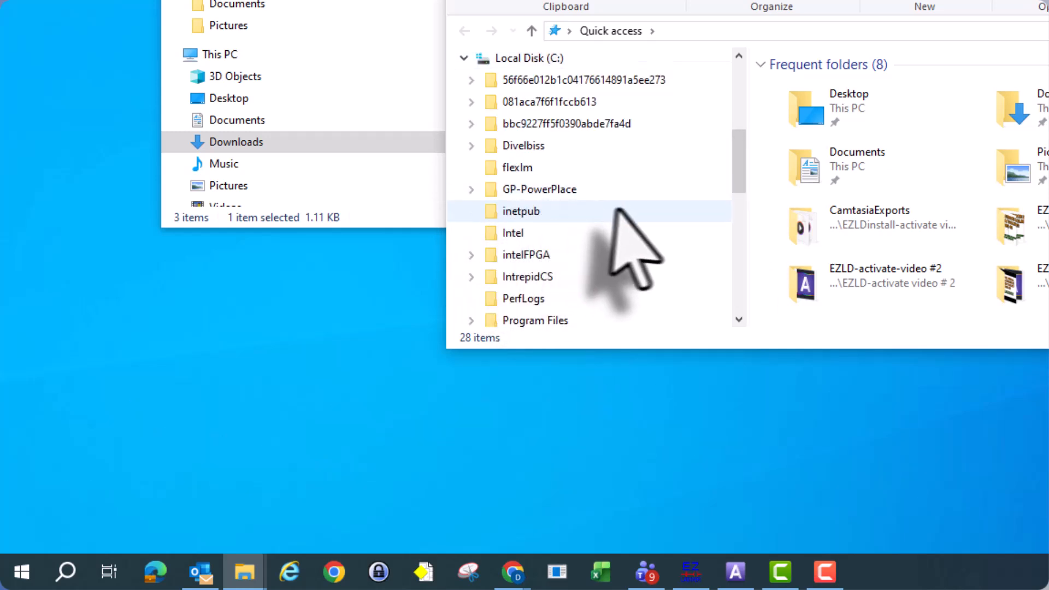
{"action": "scroll", "coordinate": [625, 215], "scroll_direction": "down", "scroll_amount": 1}
{"action": "scroll", "coordinate": [625, 213], "scroll_direction": "up", "scroll_amount": 10}
{"action": "scroll", "coordinate": [625, 213], "scroll_direction": "down", "scroll_amount": 1}
{"action": "scroll", "coordinate": [626, 213], "scroll_direction": "up", "scroll_amount": 1}
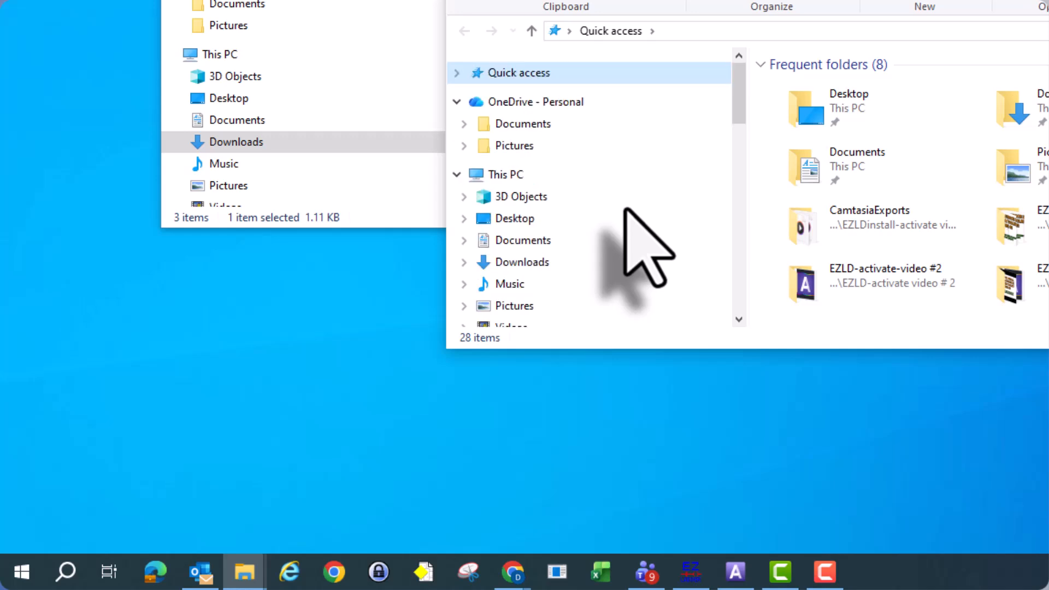
{"action": "scroll", "coordinate": [626, 213], "scroll_direction": "down", "scroll_amount": 4}
{"action": "scroll", "coordinate": [625, 213], "scroll_direction": "down", "scroll_amount": 4}
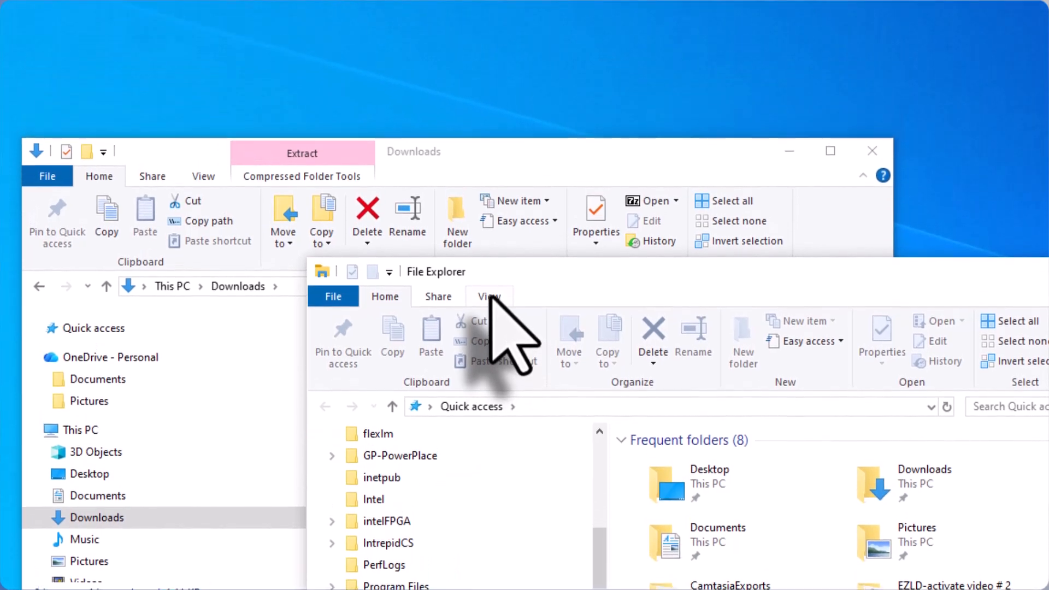
- Set the folder options to show hidden files, folders, and drives, and close the second File Explorer window
{"action": "left_click", "coordinate": [592, 3]}
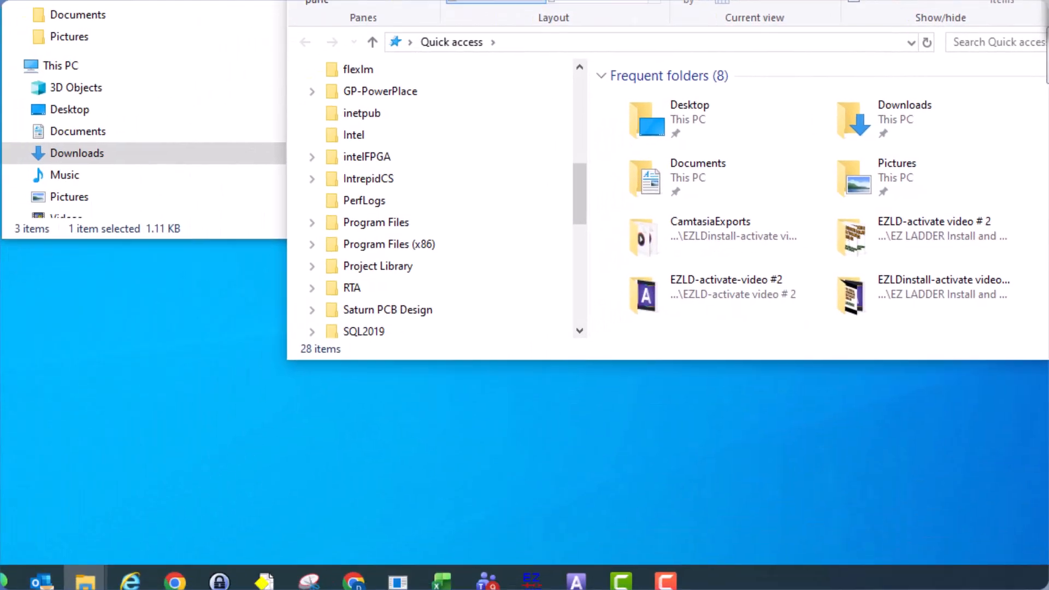
{"action": "left_click", "coordinate": [526, 280]}
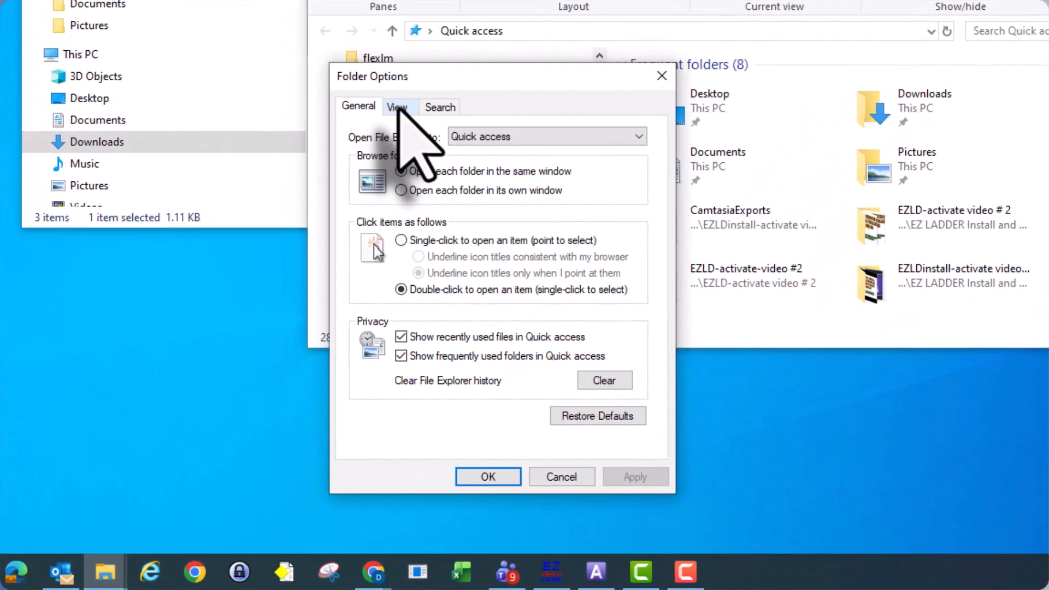
{"action": "left_click", "coordinate": [322, 300]}
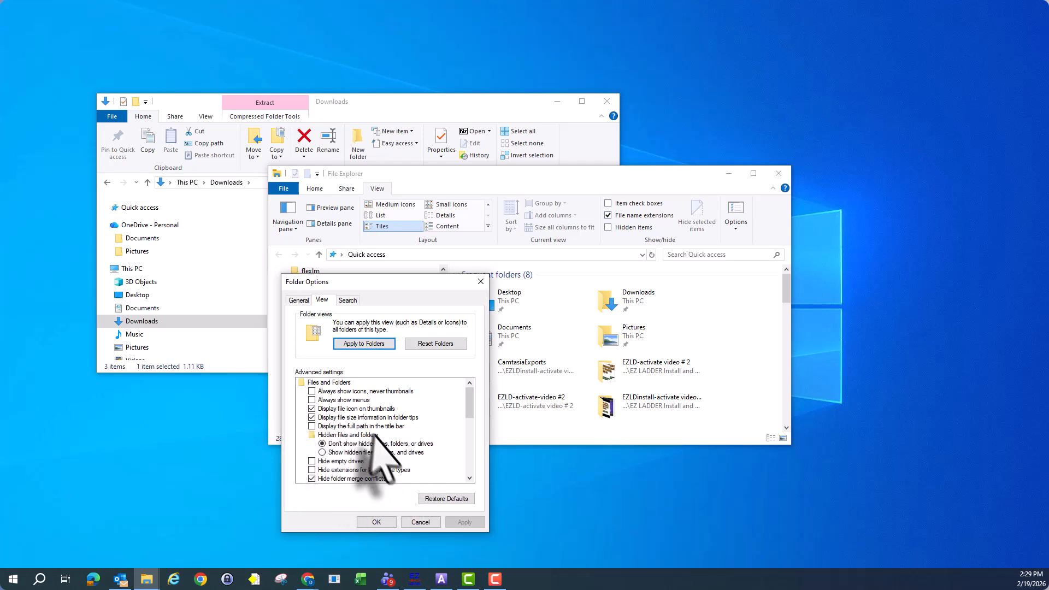
{"action": "left_click", "coordinate": [322, 453]}
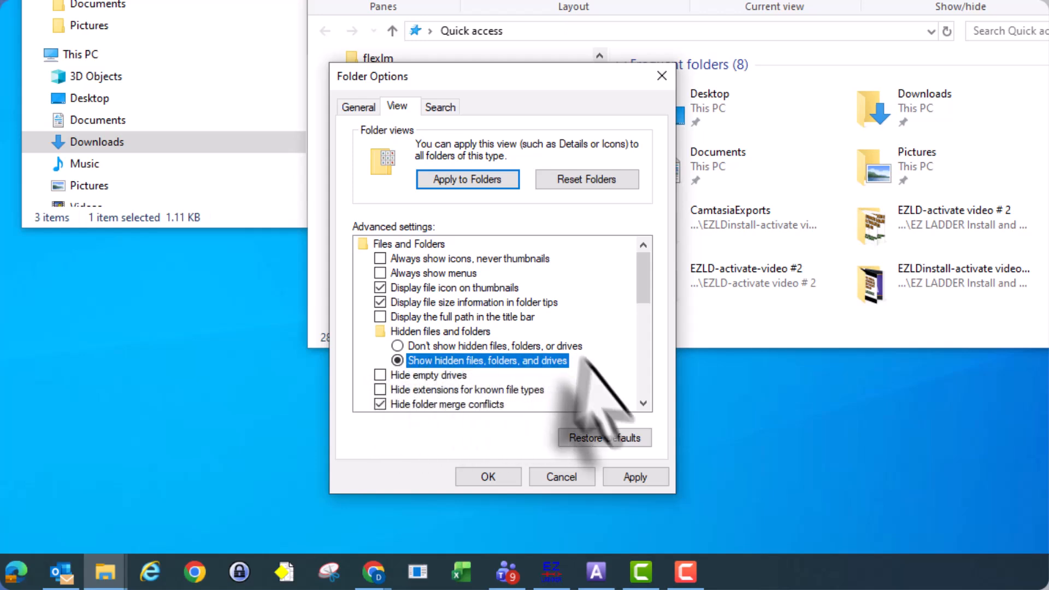
{"action": "left_click", "coordinate": [480, 478]}
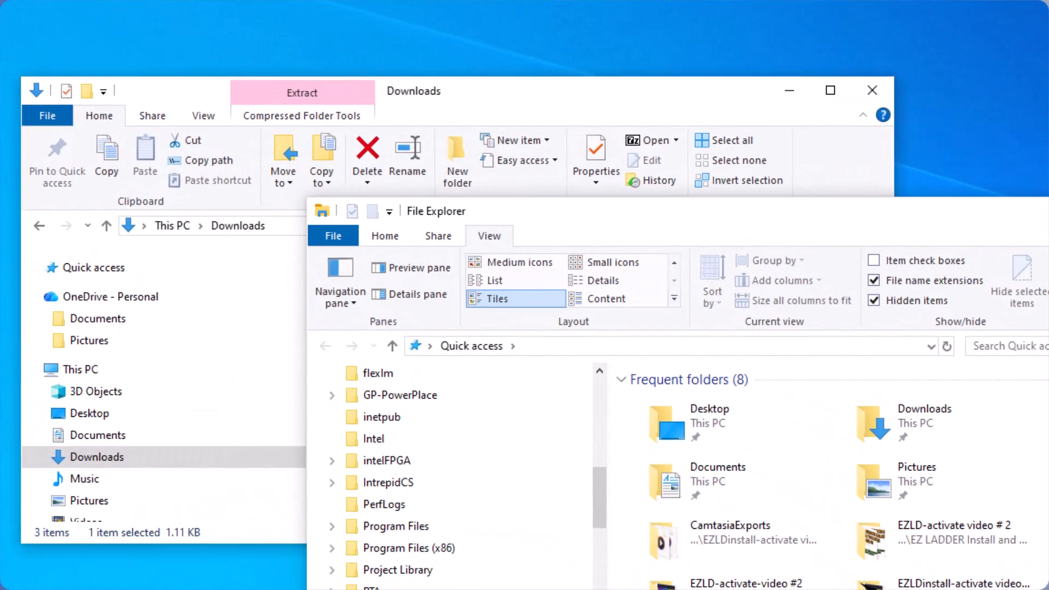
{"action": "left_click", "coordinate": [779, 174]}
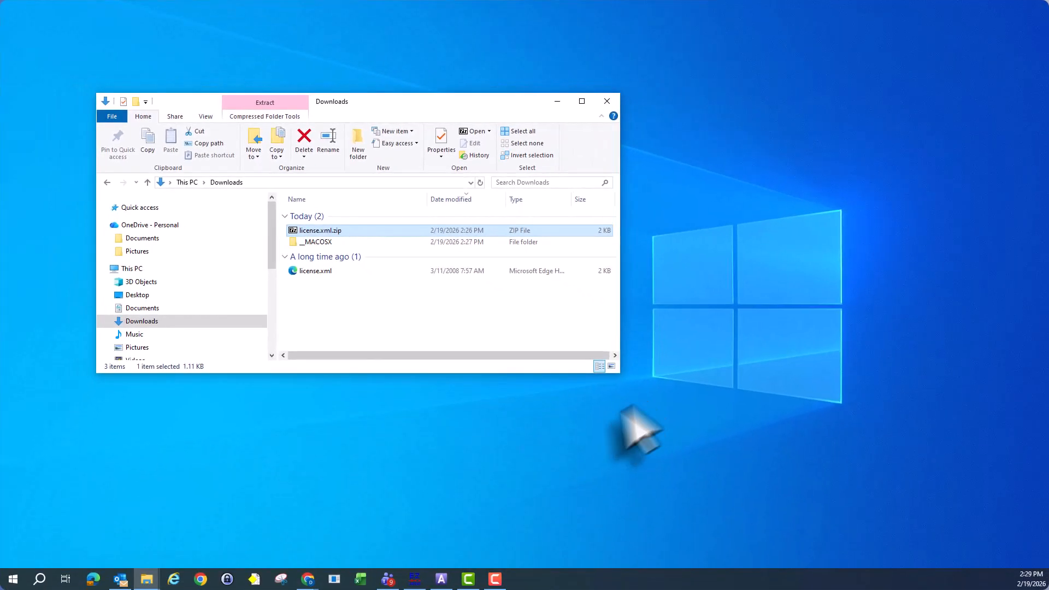
- Open a new File Explorer window beside Downloads and expand Local Disk (C:) in its folder tree
{"action": "left_click", "coordinate": [146, 578]}
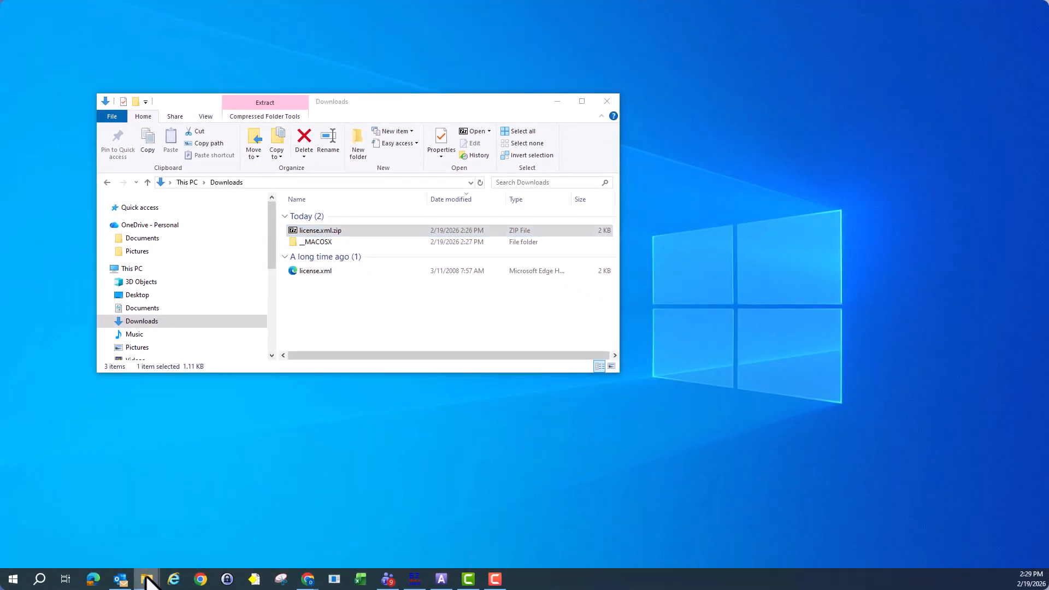
{"action": "right_click", "coordinate": [145, 576]}
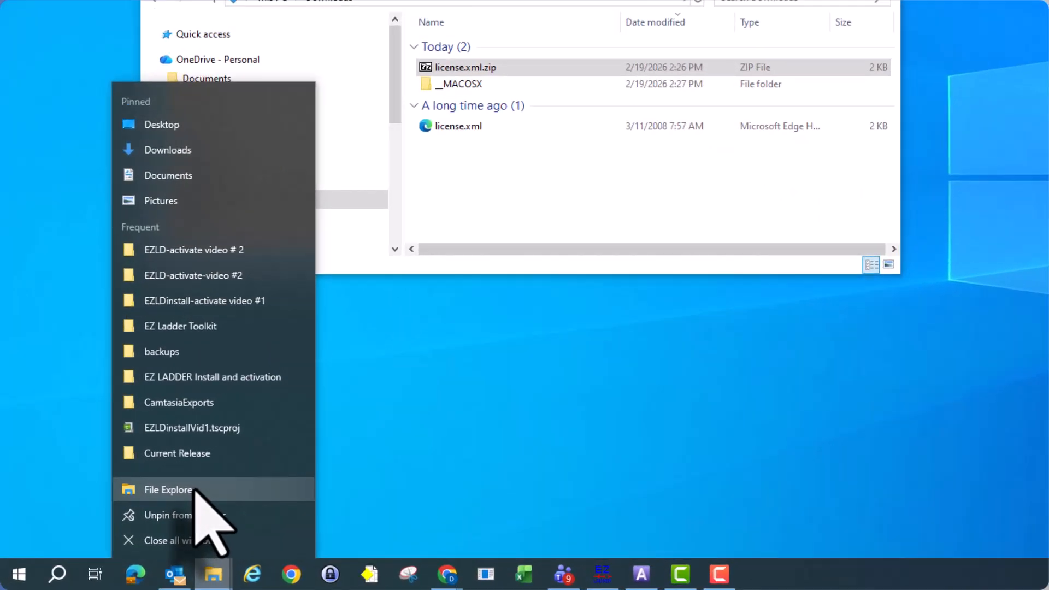
{"action": "left_click", "coordinate": [134, 520]}
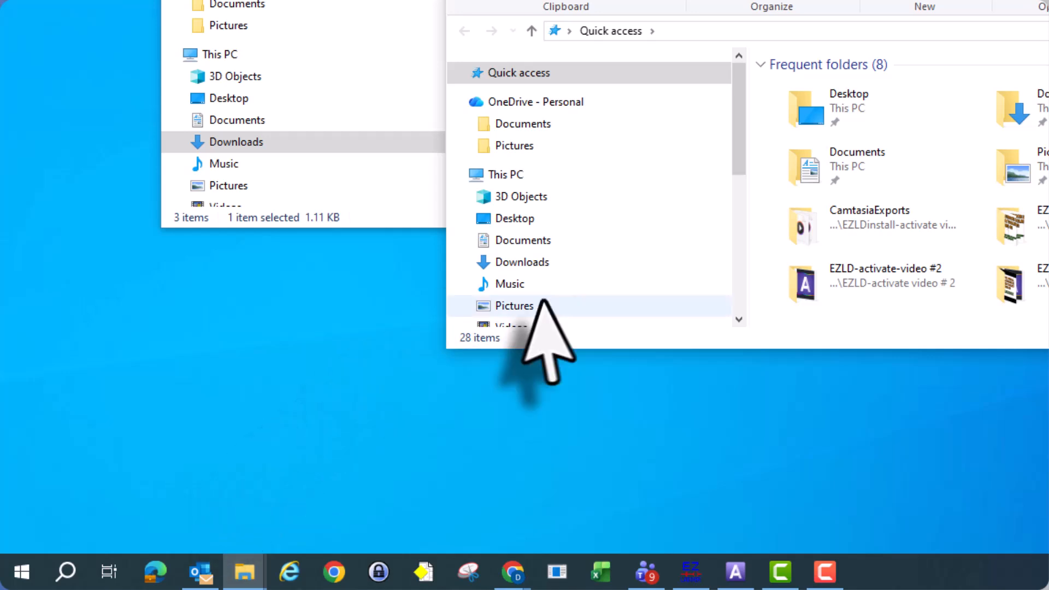
{"action": "scroll", "coordinate": [651, 263], "scroll_direction": "down", "scroll_amount": 3}
{"action": "scroll", "coordinate": [651, 263], "scroll_direction": "down", "scroll_amount": 1}
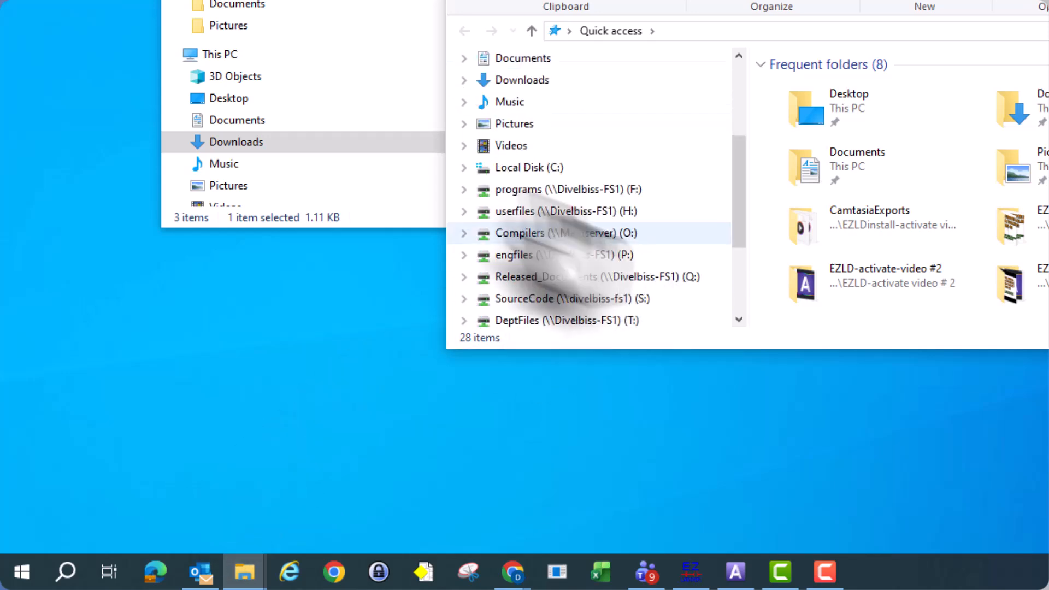
{"action": "left_click", "coordinate": [461, 167]}
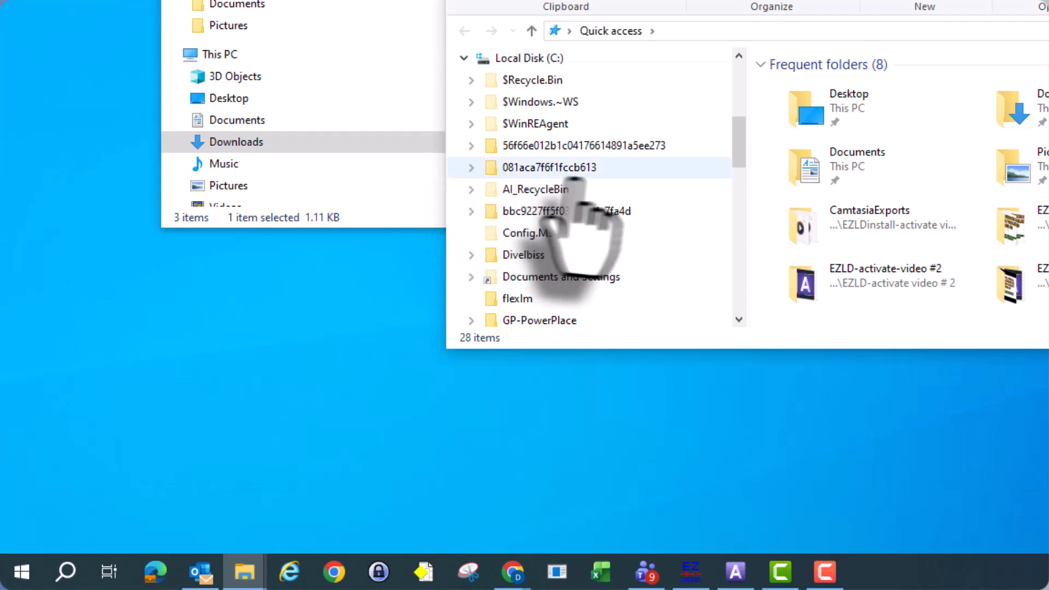
- Expand the ProgramData folder on the C: drive and the Divelbiss Corporation folder inside it
{"action": "scroll", "coordinate": [655, 232], "scroll_direction": "down", "scroll_amount": 1}
{"action": "scroll", "coordinate": [646, 217], "scroll_direction": "down", "scroll_amount": 3}
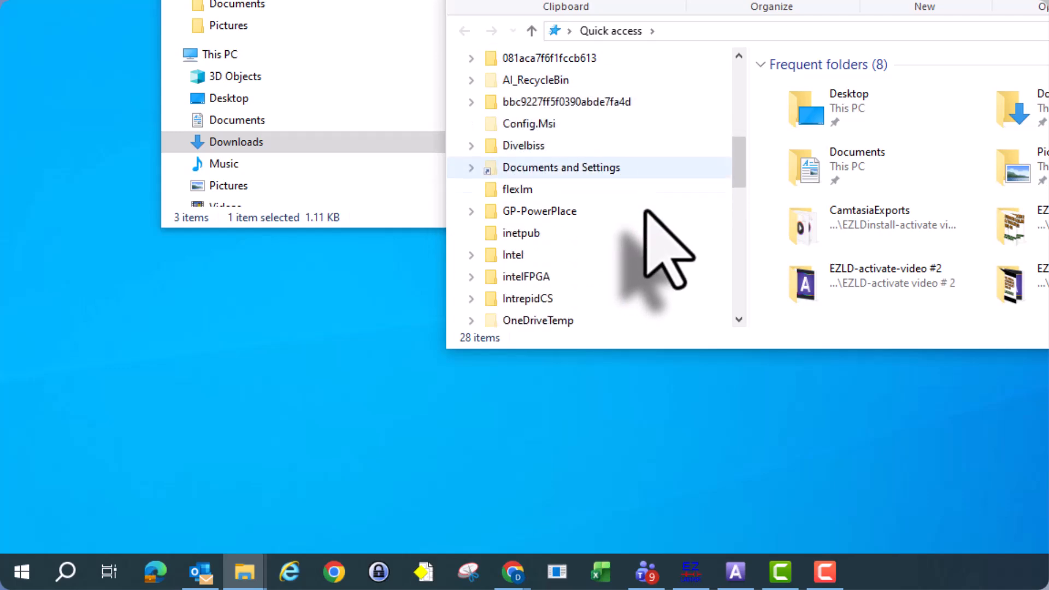
{"action": "scroll", "coordinate": [645, 214], "scroll_direction": "down", "scroll_amount": 1}
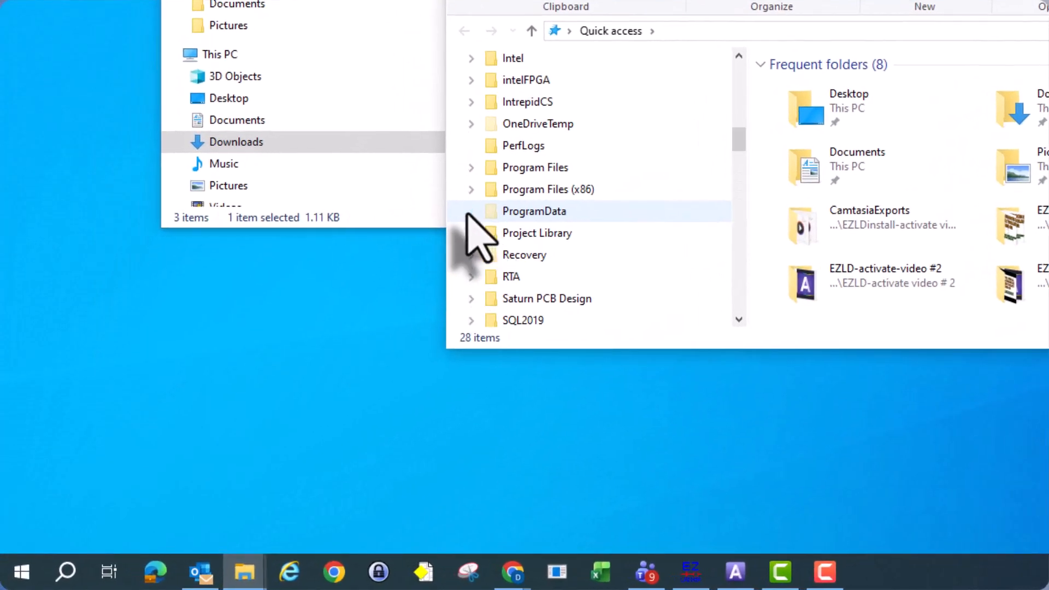
{"action": "left_click", "coordinate": [282, 362]}
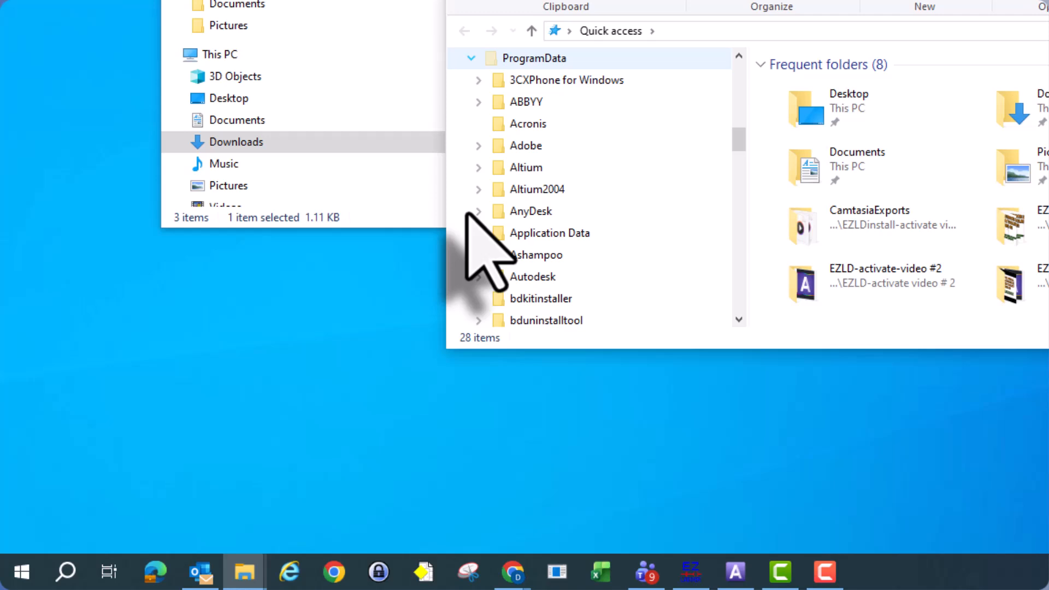
{"action": "scroll", "coordinate": [670, 227], "scroll_direction": "down", "scroll_amount": 2}
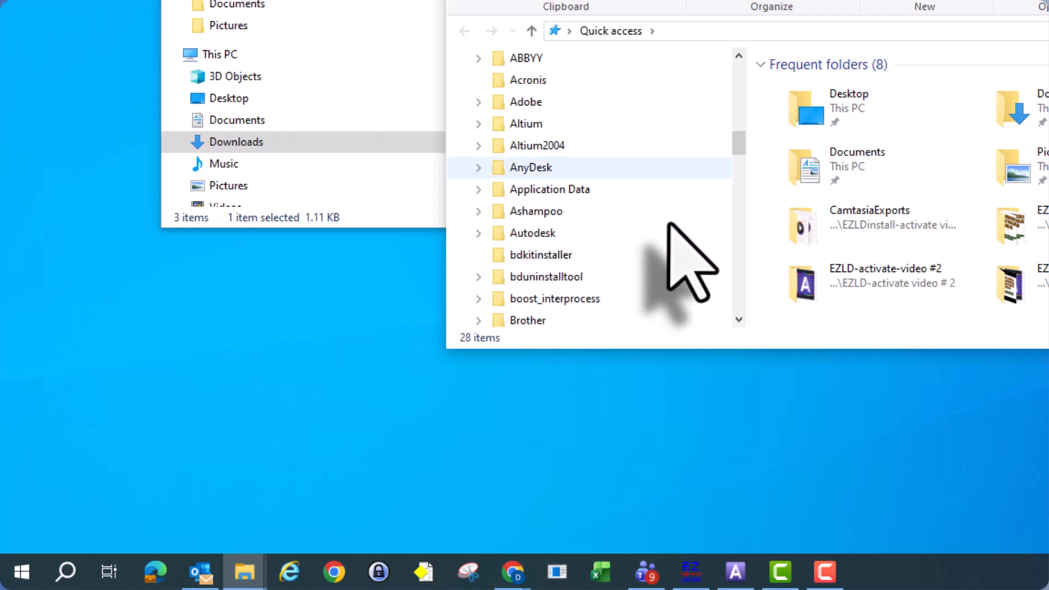
{"action": "scroll", "coordinate": [670, 226], "scroll_direction": "down", "scroll_amount": 2}
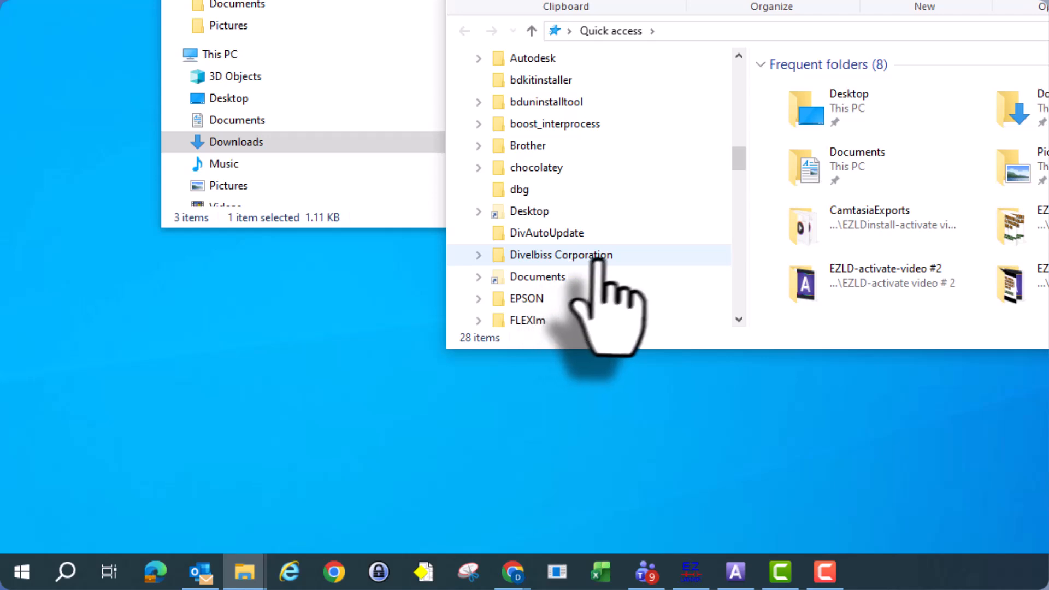
{"action": "left_click", "coordinate": [479, 256]}
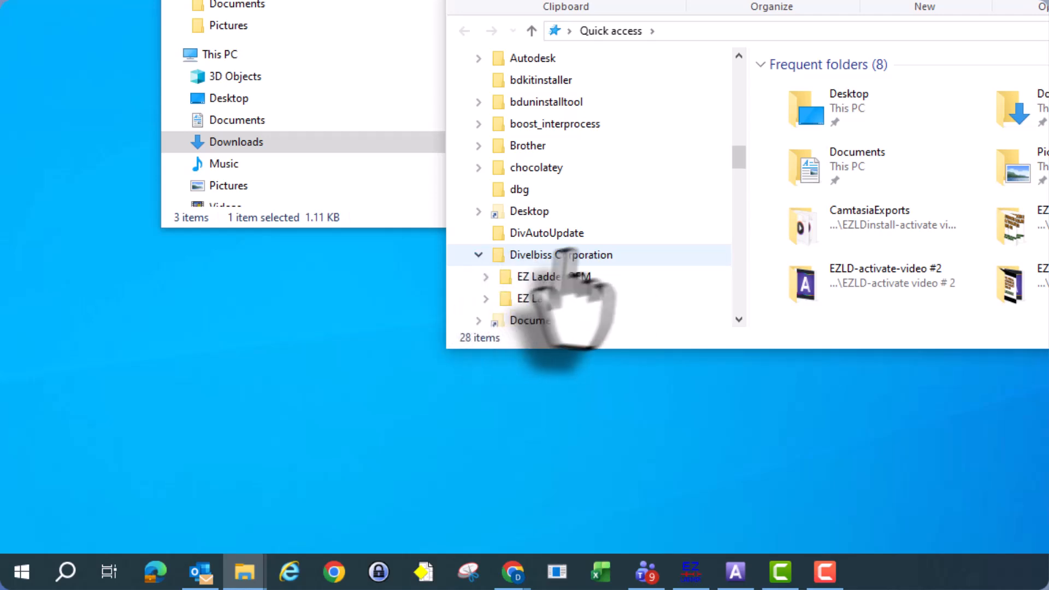
- Open the EZ Ladder Toolkit folder inside Divelbiss Corporation and move its window clear of the Downloads file list
{"action": "scroll", "coordinate": [618, 257], "scroll_direction": "down", "scroll_amount": 1}
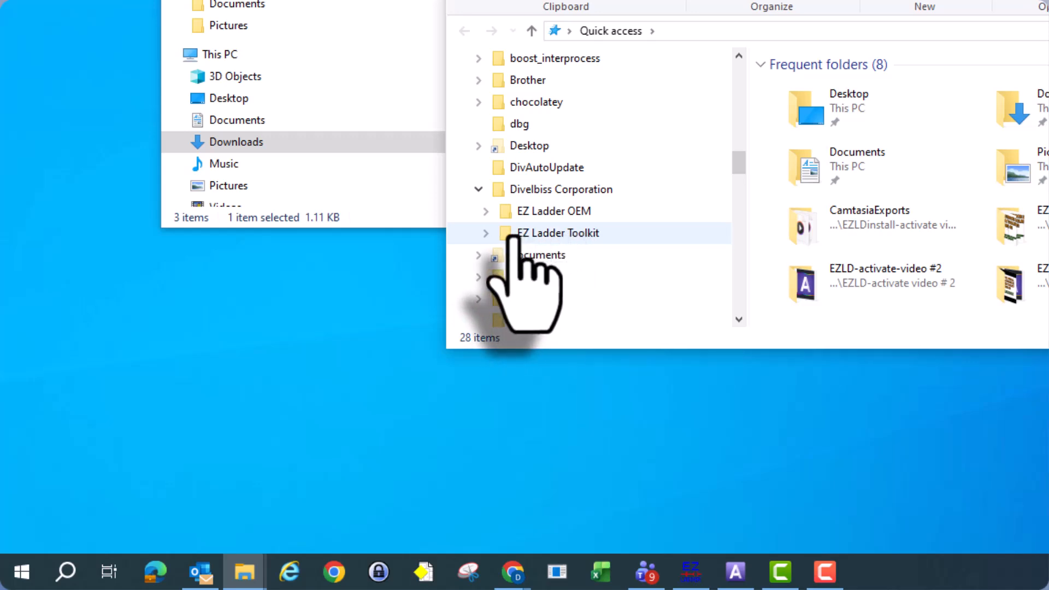
{"action": "left_click", "coordinate": [514, 234]}
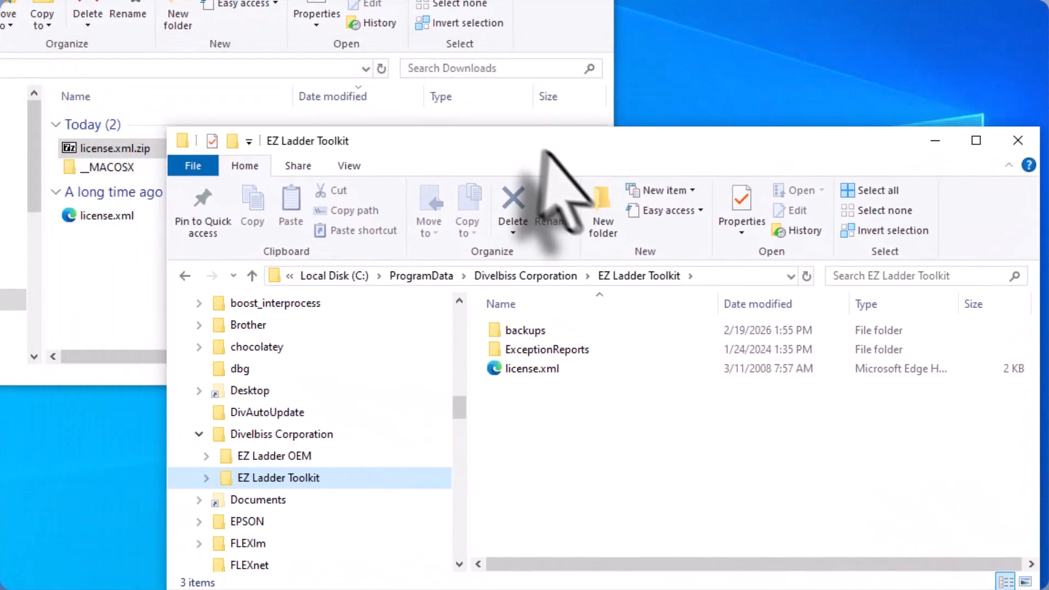
{"action": "left_click_drag", "start_coordinate": [546, 151], "coordinate": [629, 204]}
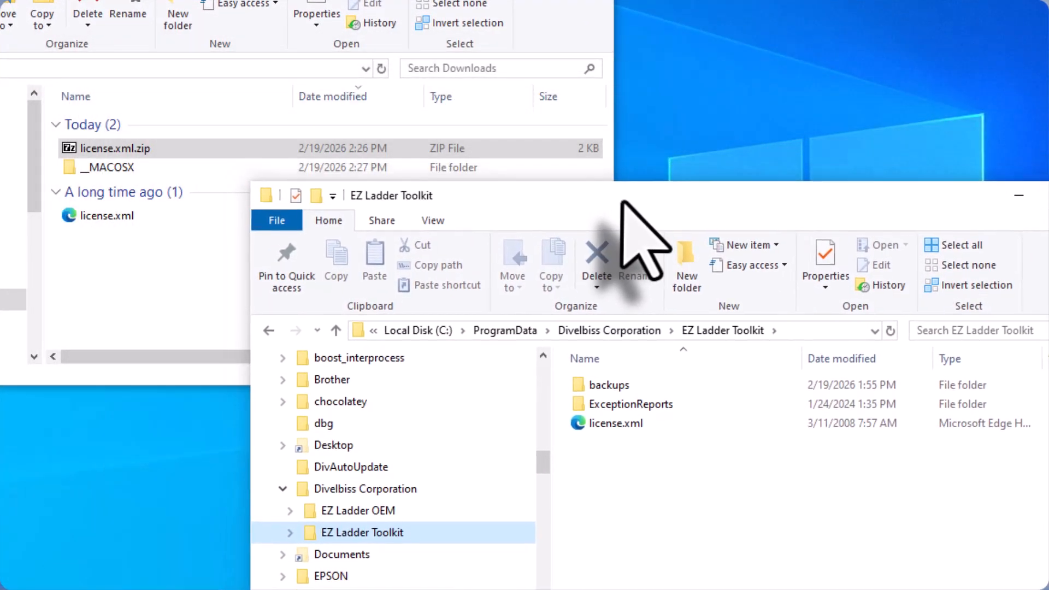
- Copy the extracted license.xml file from the Downloads folder
{"action": "left_click", "coordinate": [126, 252]}
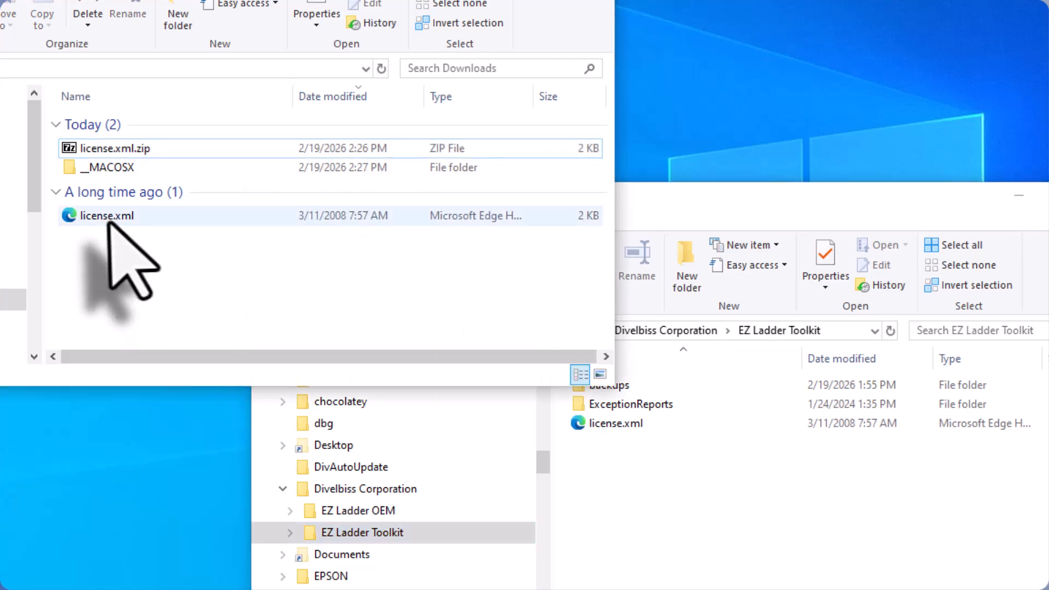
{"action": "left_click", "coordinate": [101, 216]}
{"action": "right_click", "coordinate": [101, 217]}
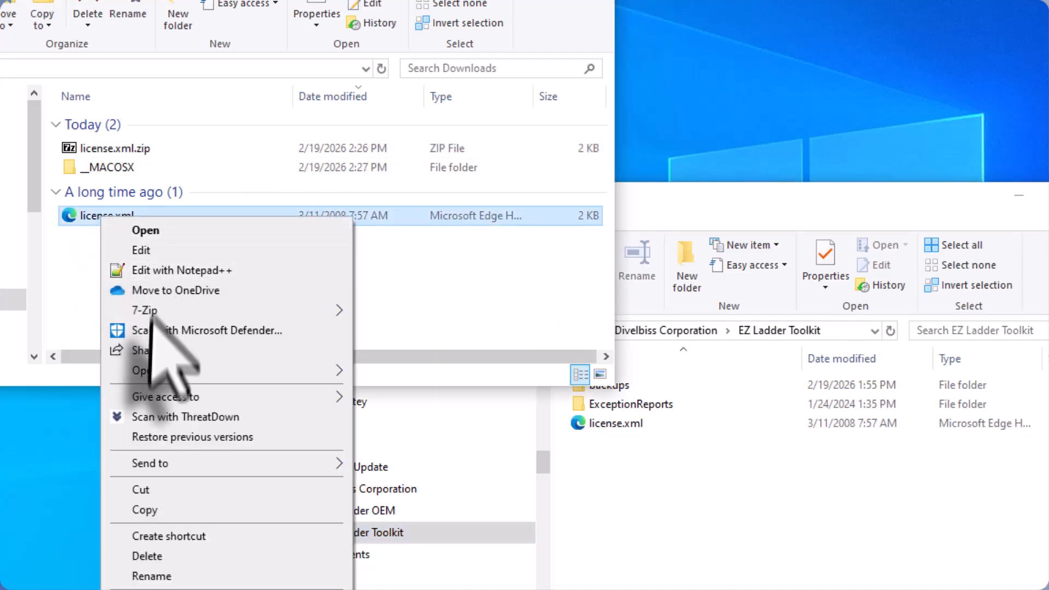
{"action": "left_click", "coordinate": [158, 511]}
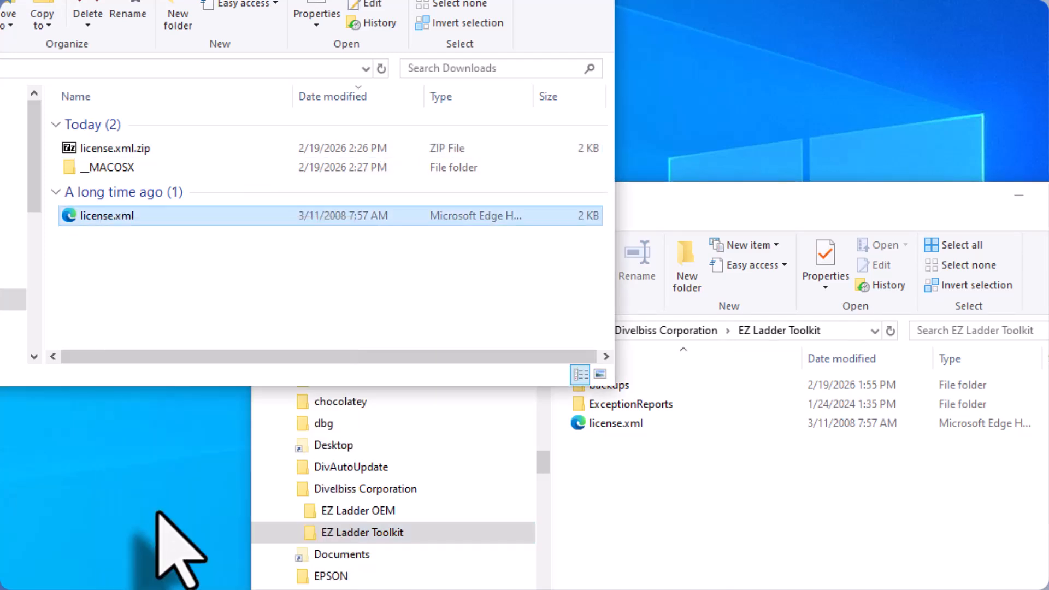
- Paste license.xml into the EZ Ladder Toolkit folder, replacing the existing file and granting administrator permission for the copy
{"action": "left_click", "coordinate": [623, 525]}
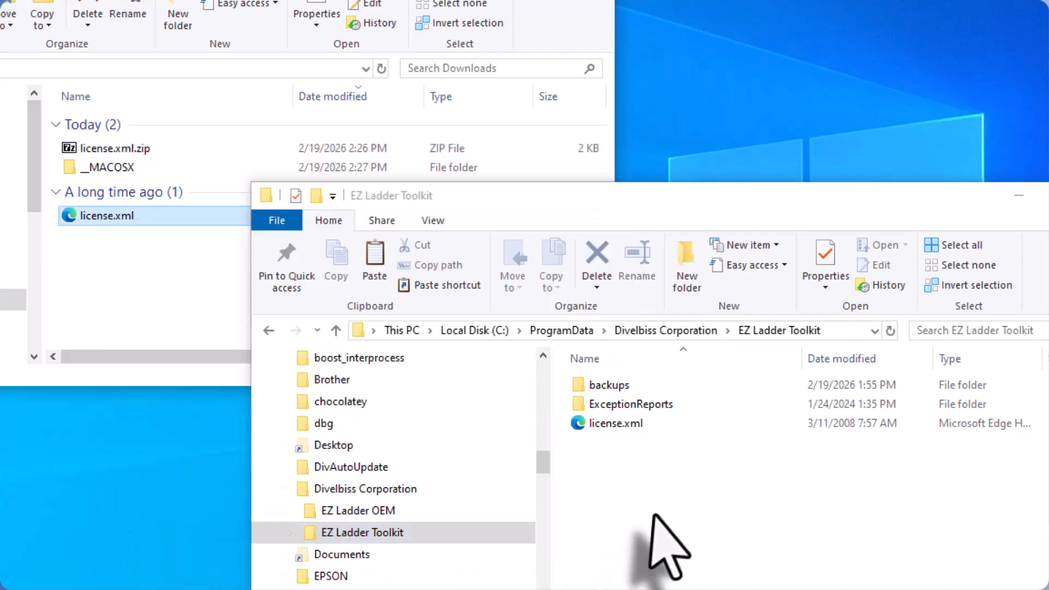
{"action": "right_click", "coordinate": [615, 457]}
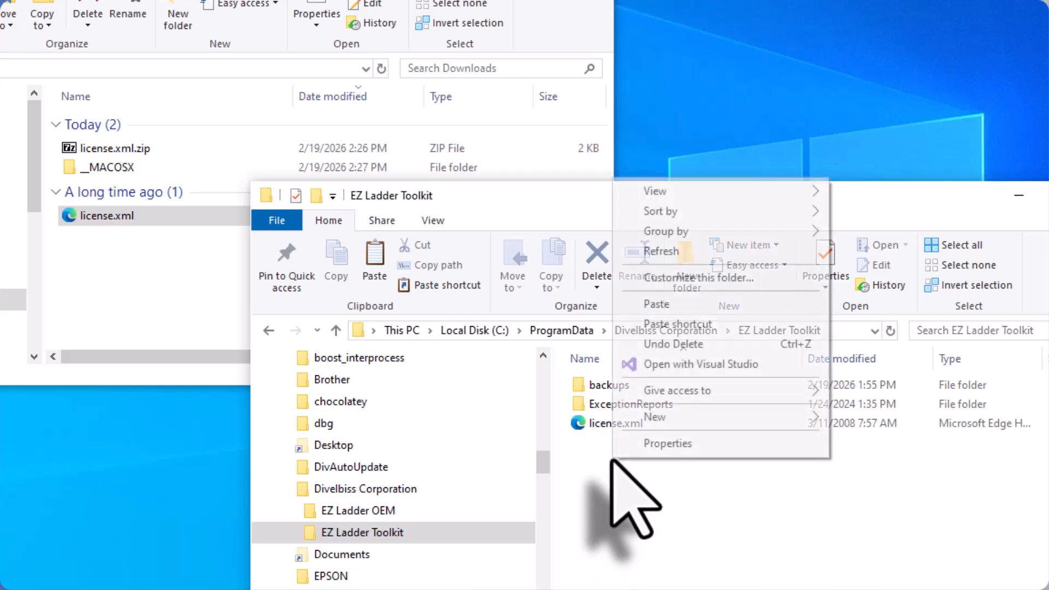
{"action": "left_click", "coordinate": [658, 307]}
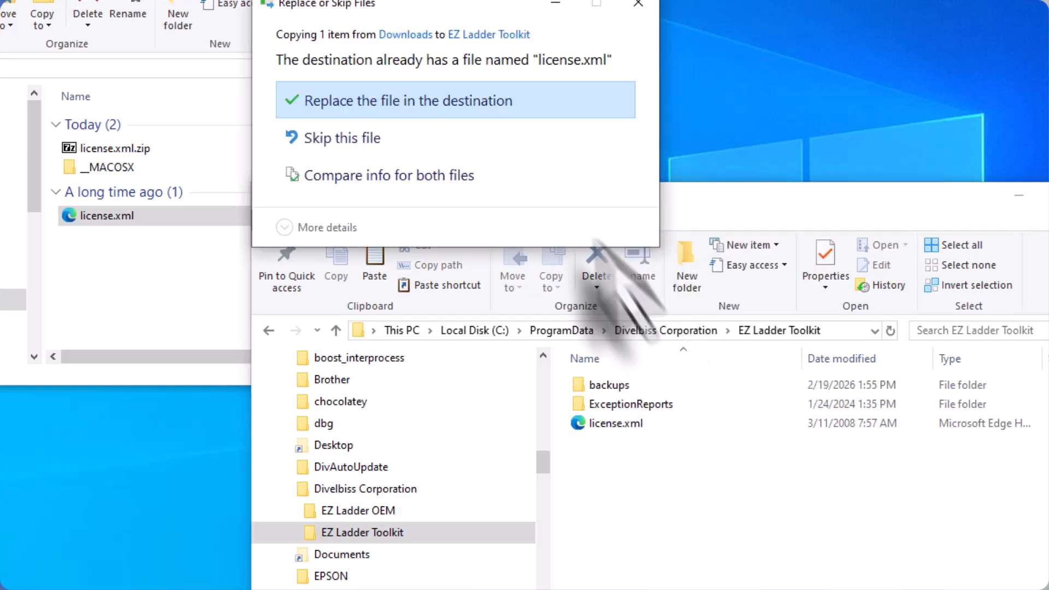
{"action": "left_click", "coordinate": [433, 110]}
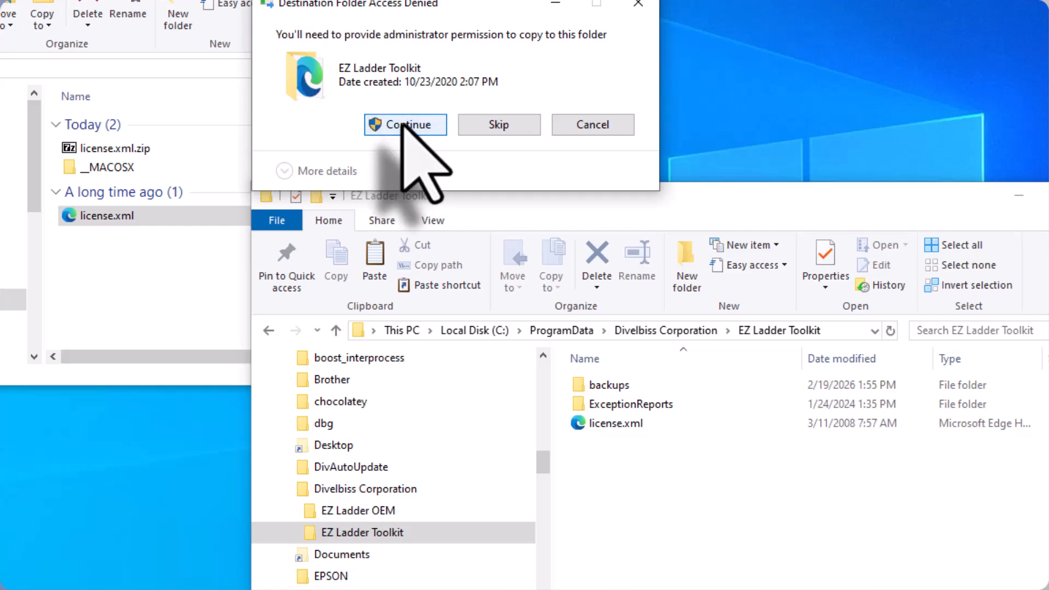
{"action": "left_click", "coordinate": [404, 124]}
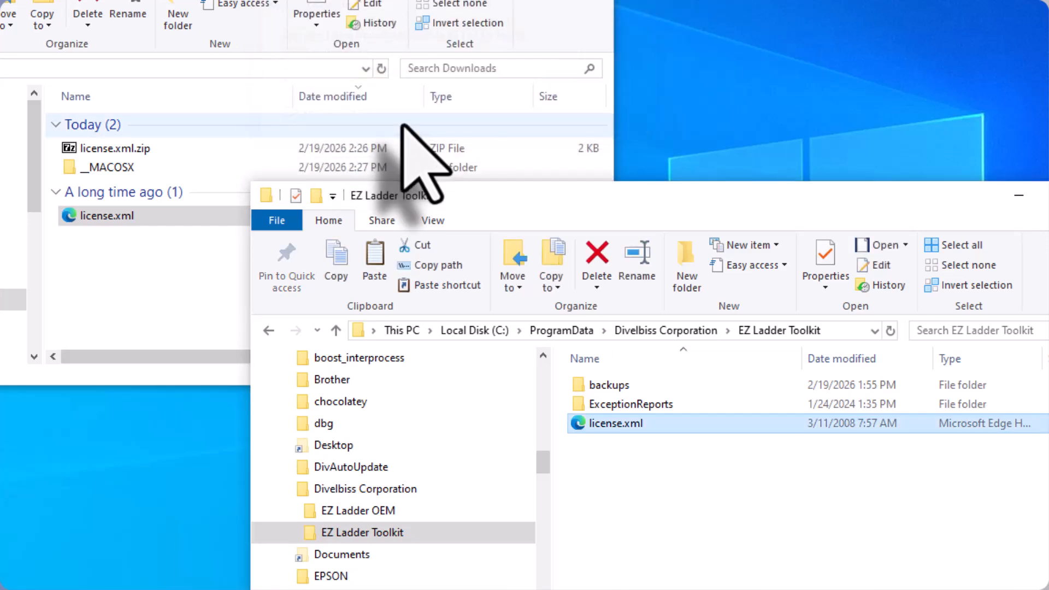